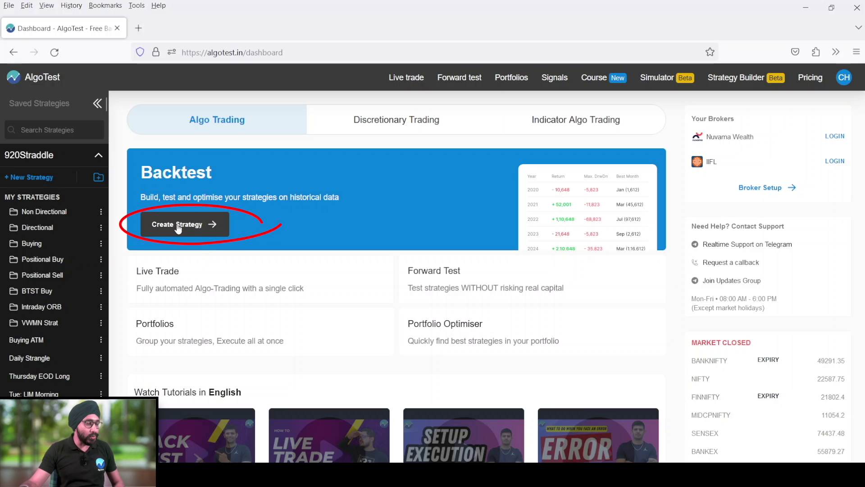
Create a new strategy from the Backtest card to open the strategy setup page
left_click(165, 225)
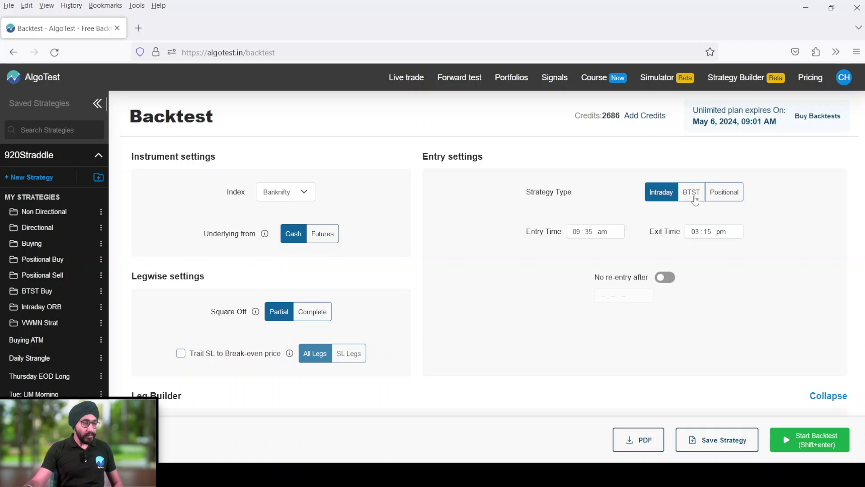
left_click(578, 237)
Change the entry time from 09:35 to 10:30 and the exit time from 03:15 to 03:00 pm
key("Up")
key("Up")
key("Up")
key("Down")
key("Down")
key("Down")
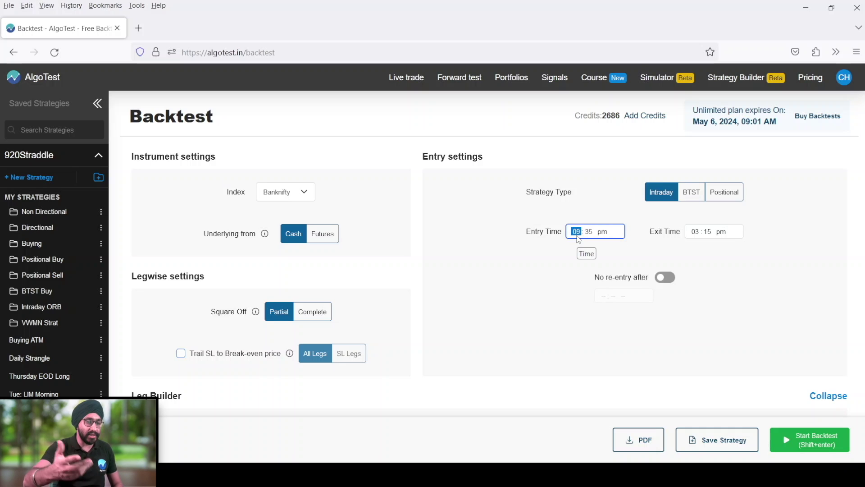
type("1030")
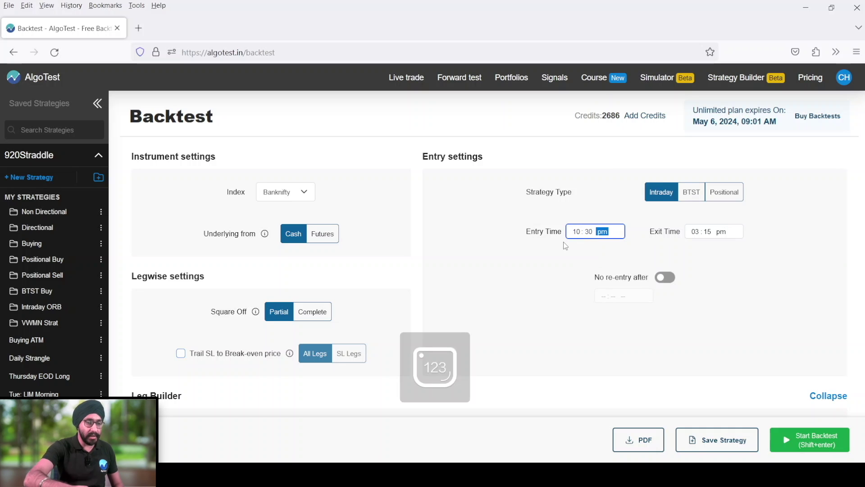
left_click(709, 233)
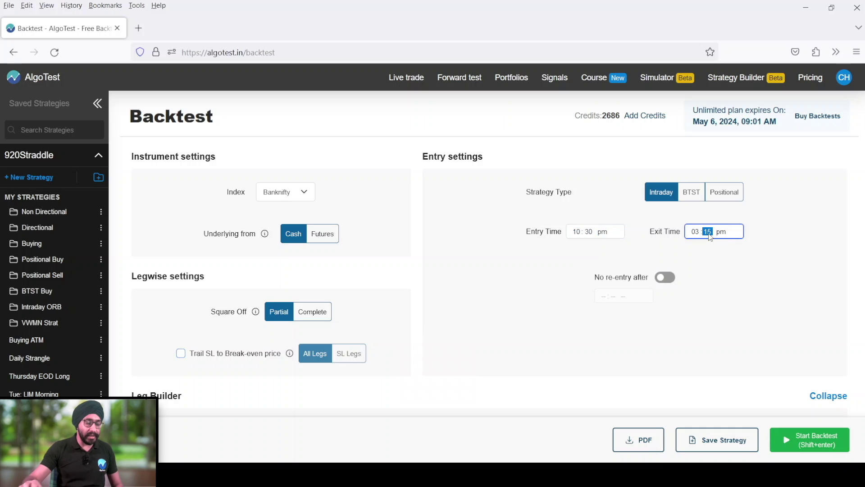
type("00")
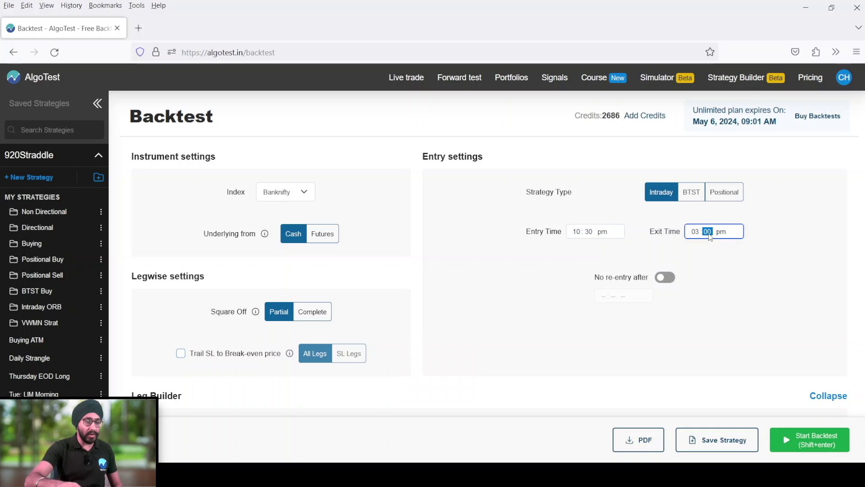
left_click(616, 349)
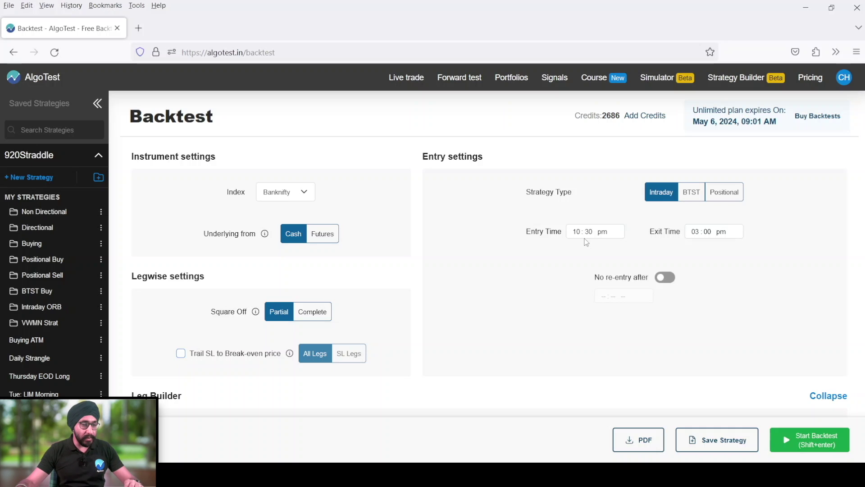
scroll(585, 242, "down", 5)
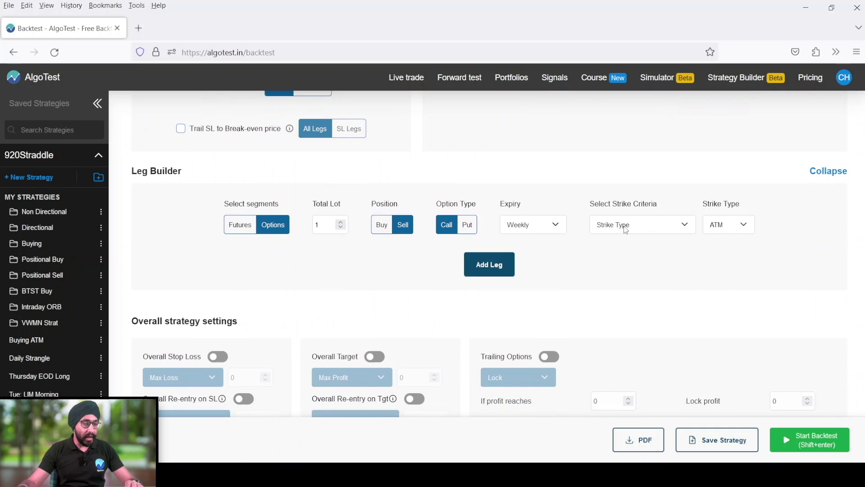
Add a sold weekly call leg with strike by Closest Premium 150
left_click(623, 226)
left_click(622, 256)
left_click(711, 225)
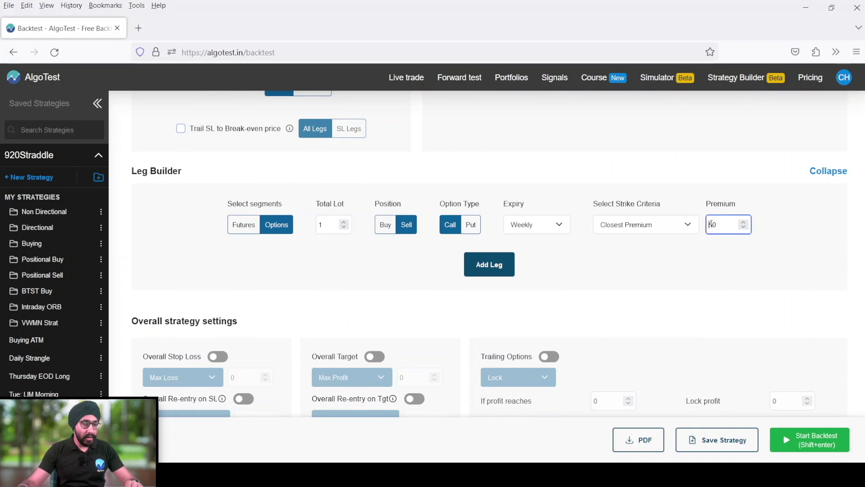
type("1")
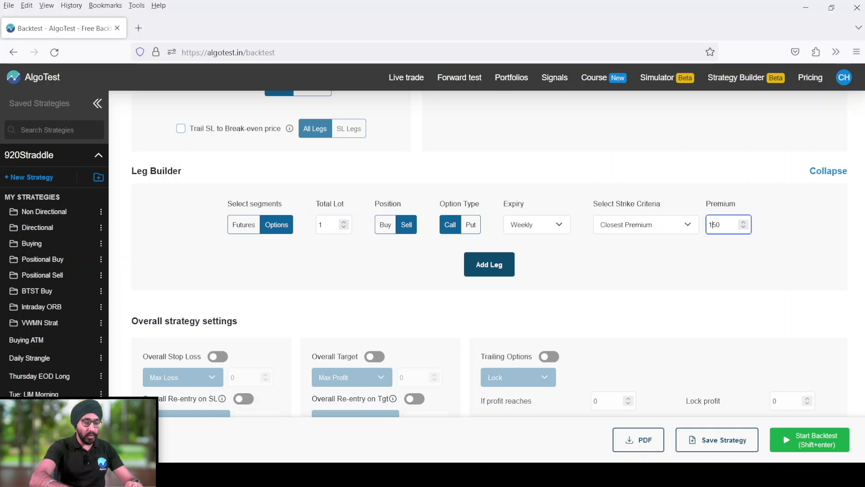
left_click(502, 262)
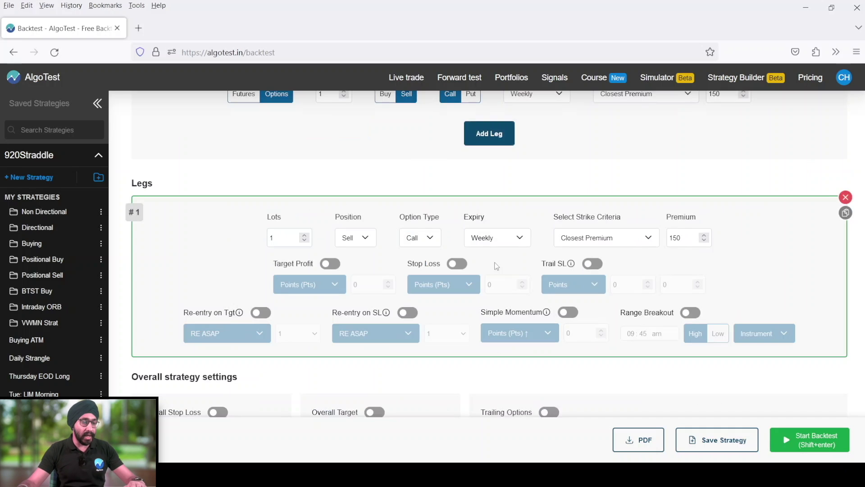
Give leg #1 a 60% stop loss and enable re-entry on SL
left_click(456, 264)
left_click(462, 284)
left_click(454, 326)
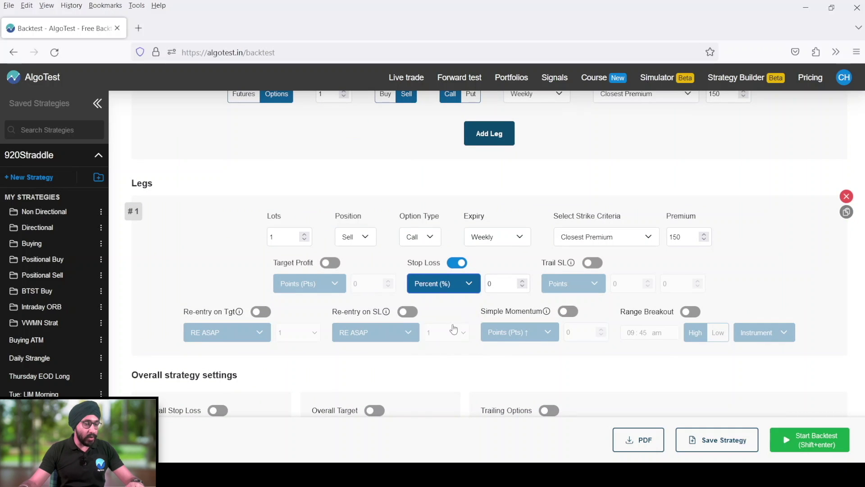
left_click(491, 284)
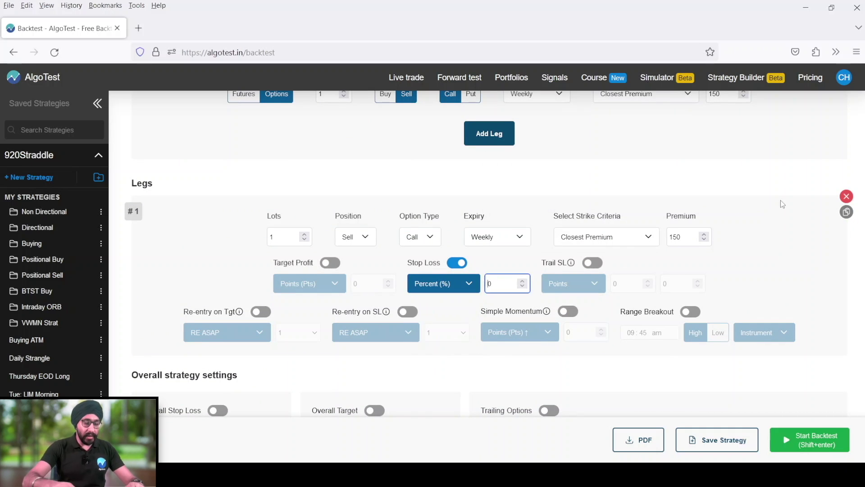
type("6")
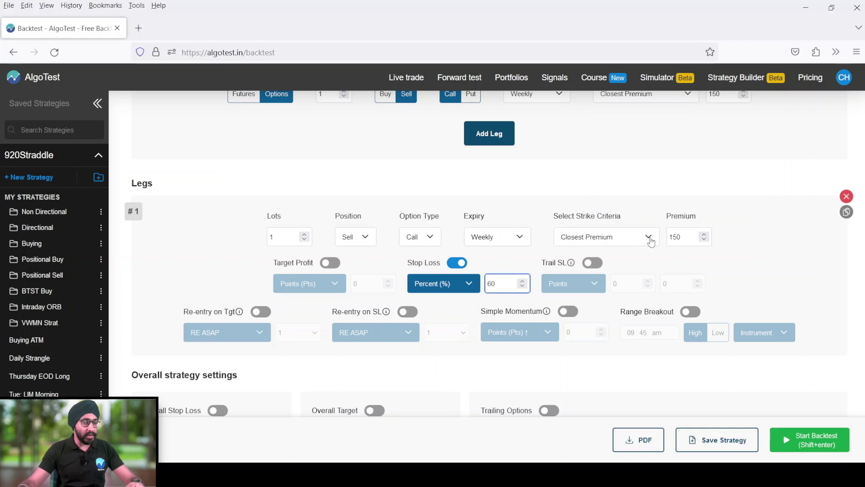
left_click(746, 258)
scroll(746, 261, "down", 1)
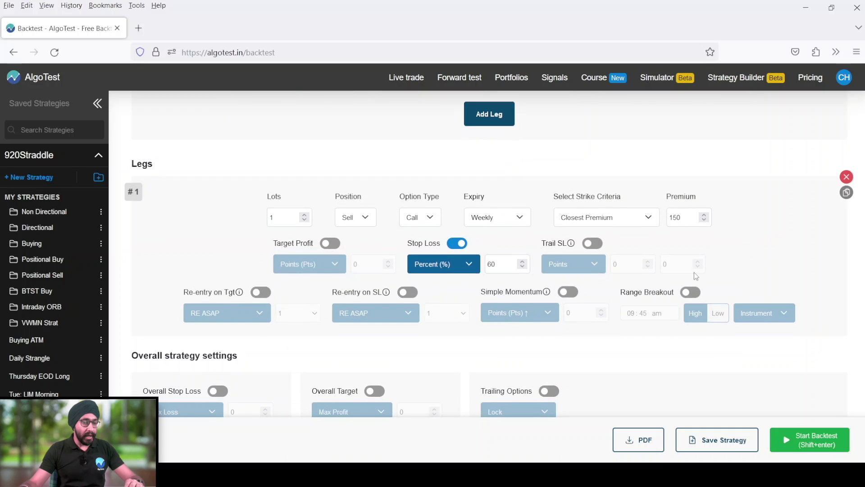
left_click(409, 293)
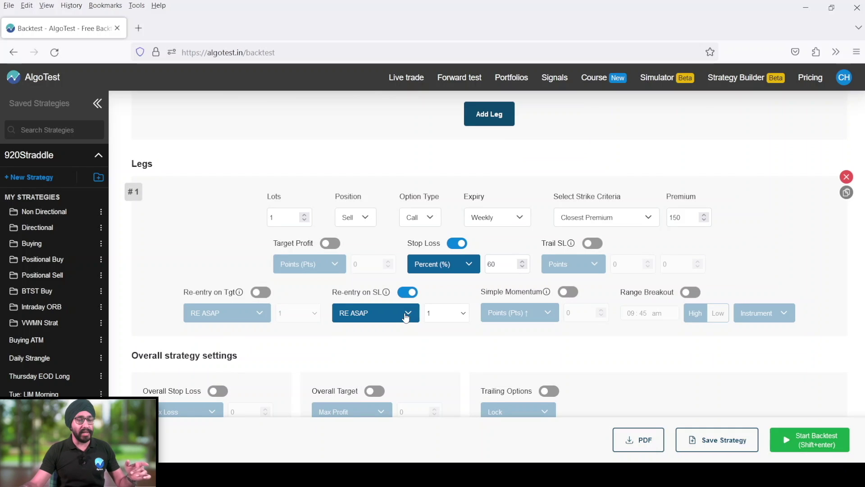
Set leg #1's re-entry type to Lazy Leg, keeping the new lazy leg as a sell
left_click(406, 315)
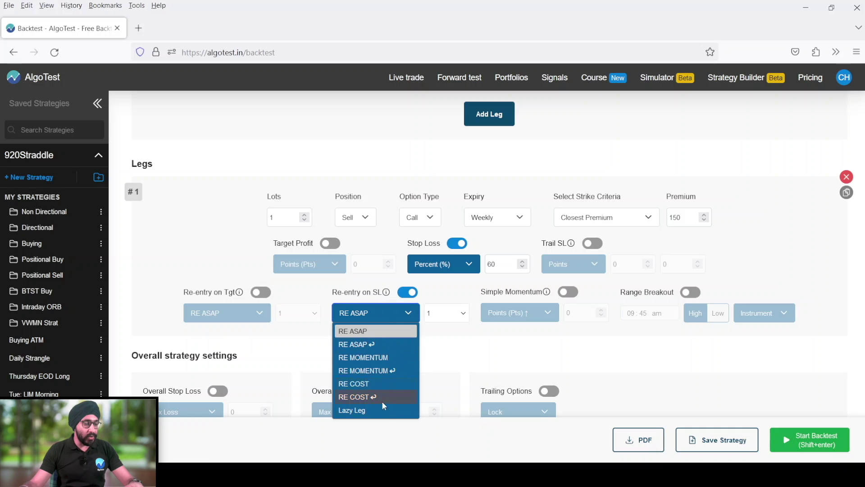
left_click(365, 412)
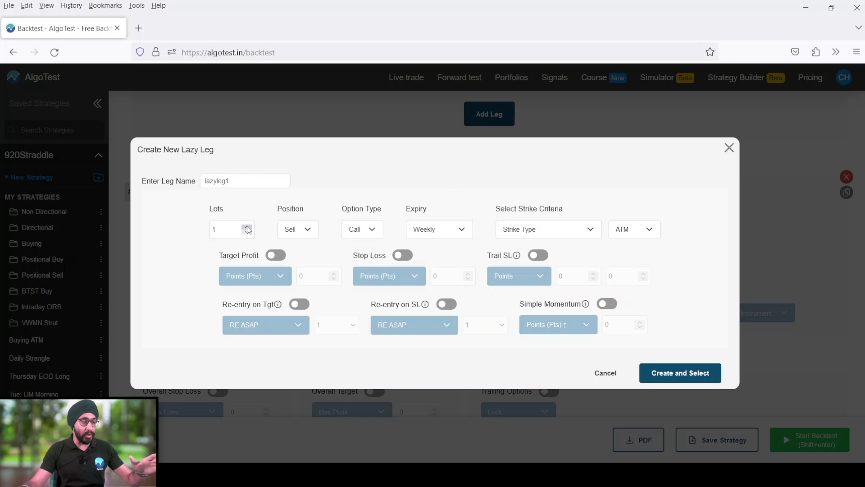
left_click(311, 230)
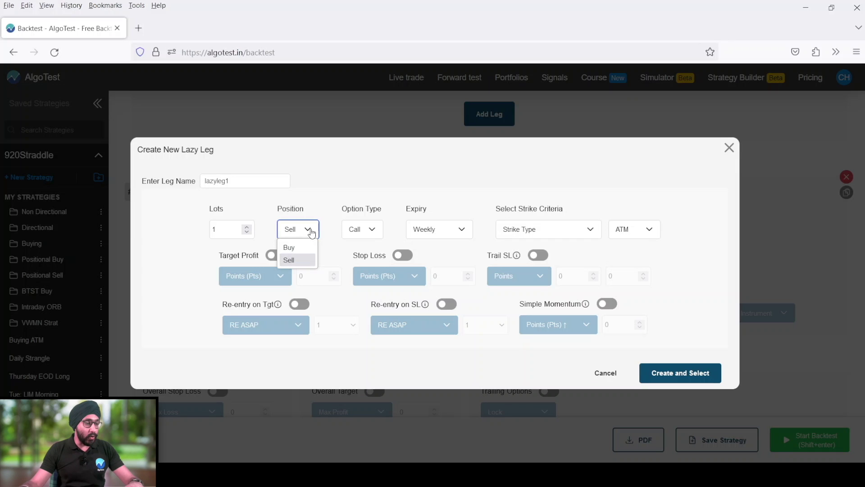
left_click(311, 232)
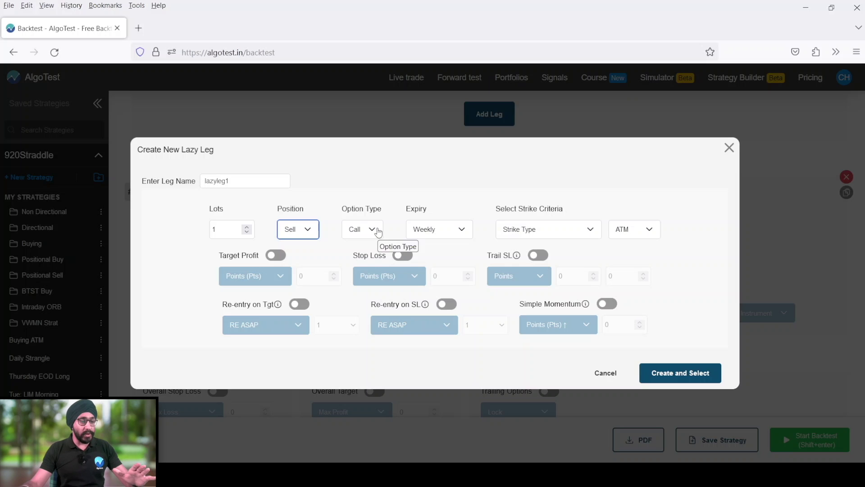
left_click(567, 232)
Set lazyleg1's strike to Closest Premium 125
left_click(549, 261)
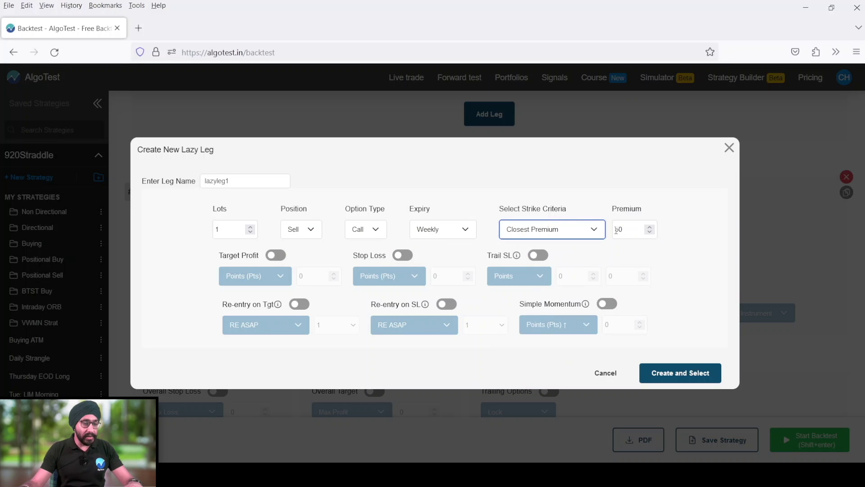
left_click_drag(617, 230, 627, 227)
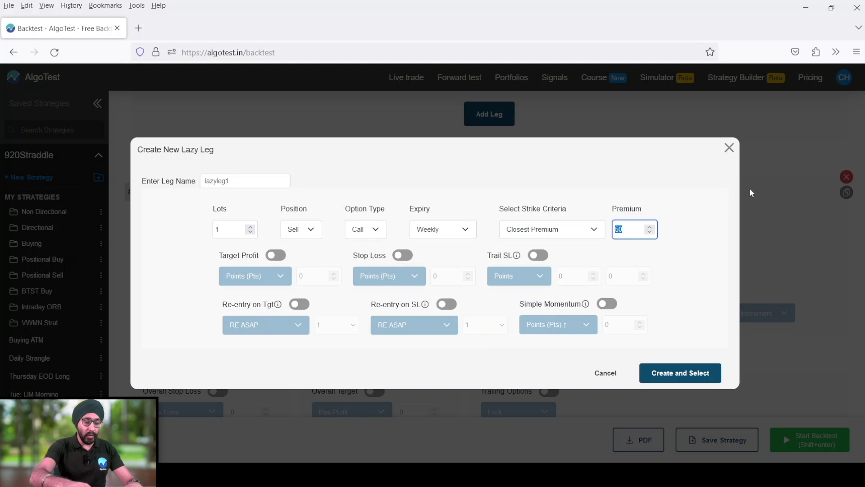
type("125")
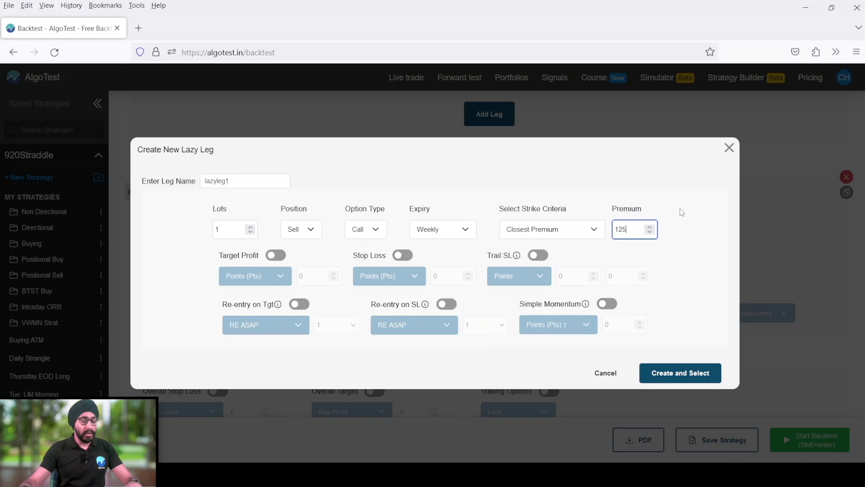
left_click(695, 259)
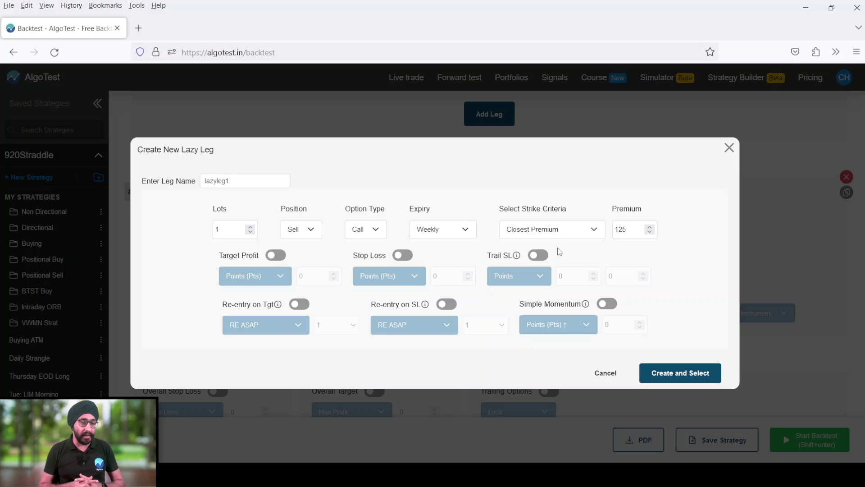
Enable simple momentum on lazyleg1 as a 20% percentage fall
left_click(608, 304)
left_click(576, 331)
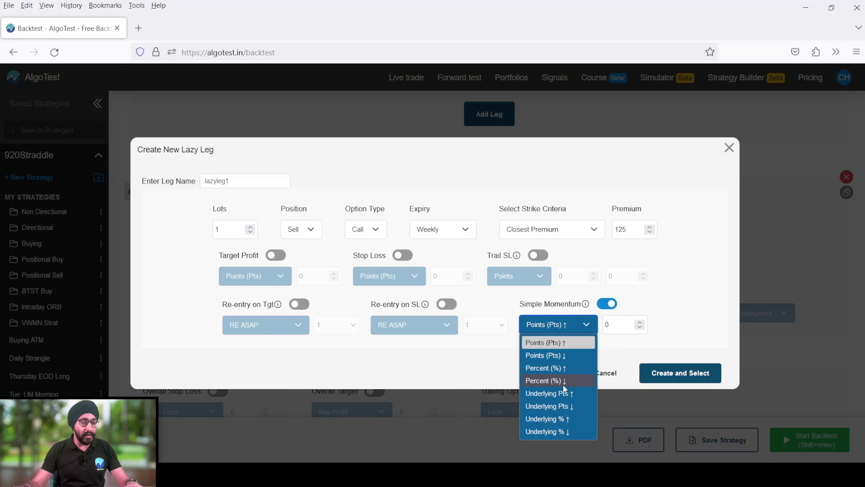
left_click(561, 382)
left_click(618, 326)
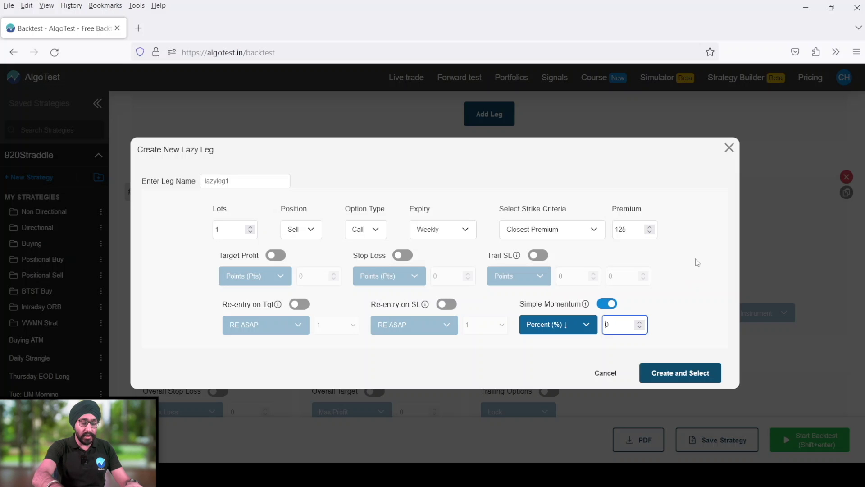
type("20")
key("Delete")
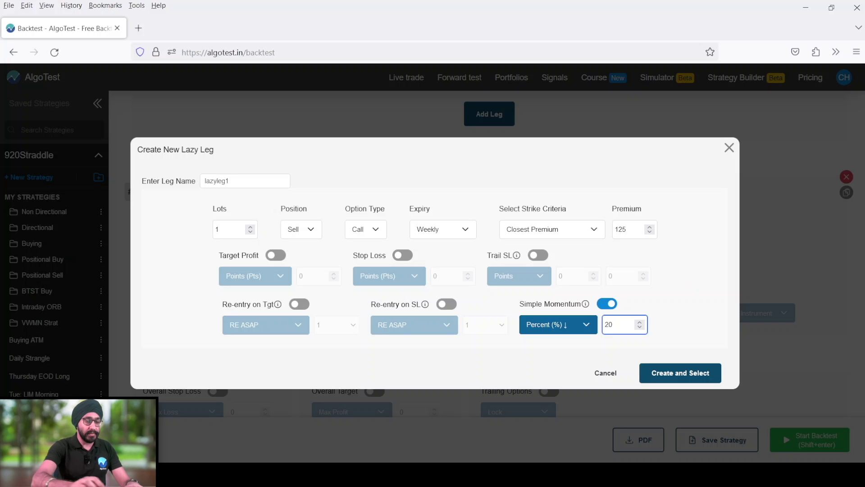
Give lazyleg1 a 30% stop loss and create it, attaching it to leg #1
left_click(402, 257)
left_click(406, 276)
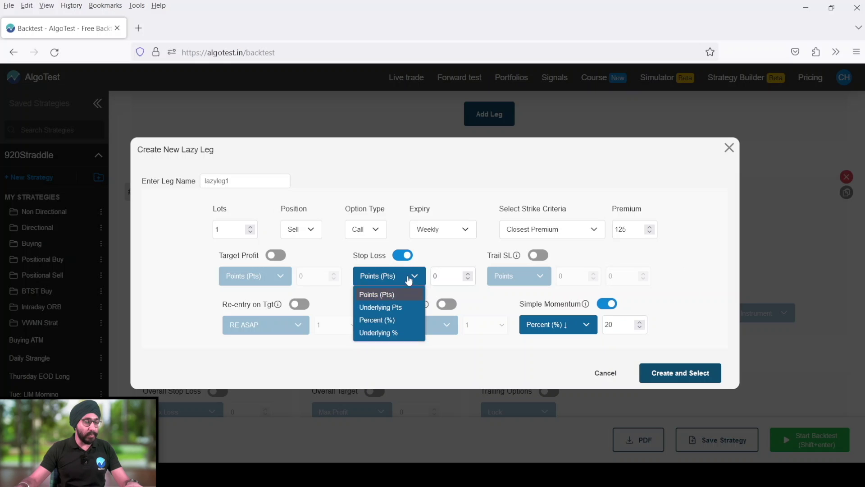
left_click(405, 320)
left_click(432, 276)
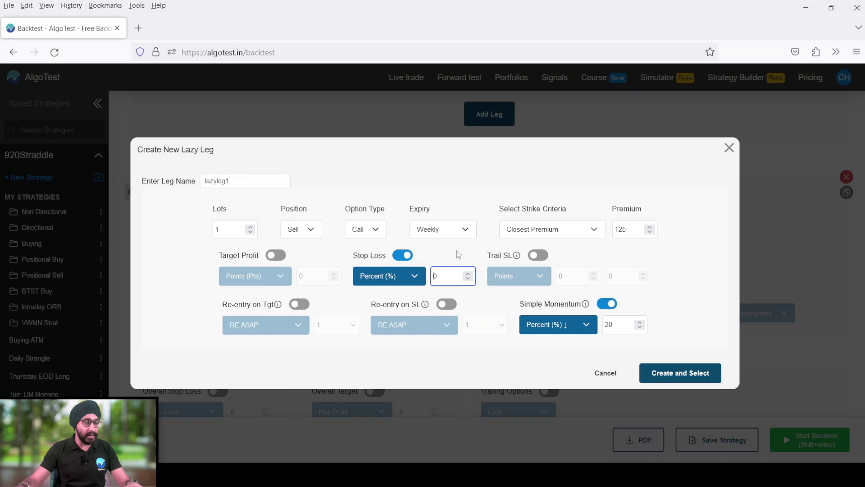
type("3")
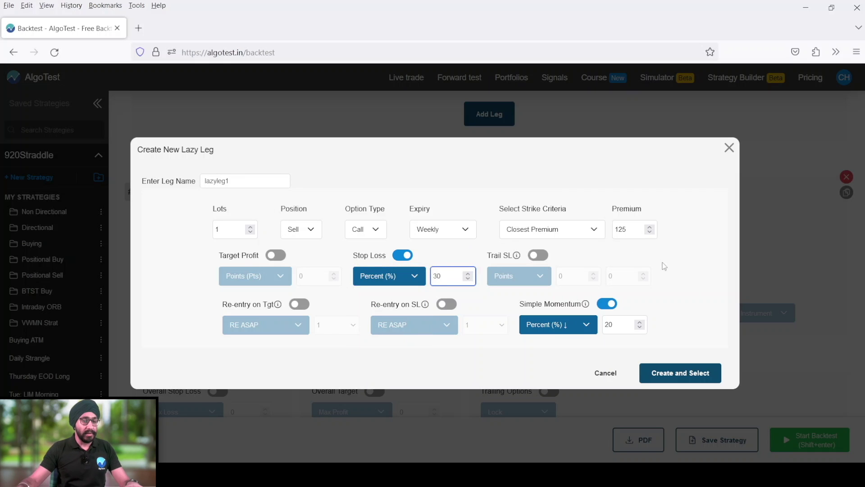
left_click(681, 374)
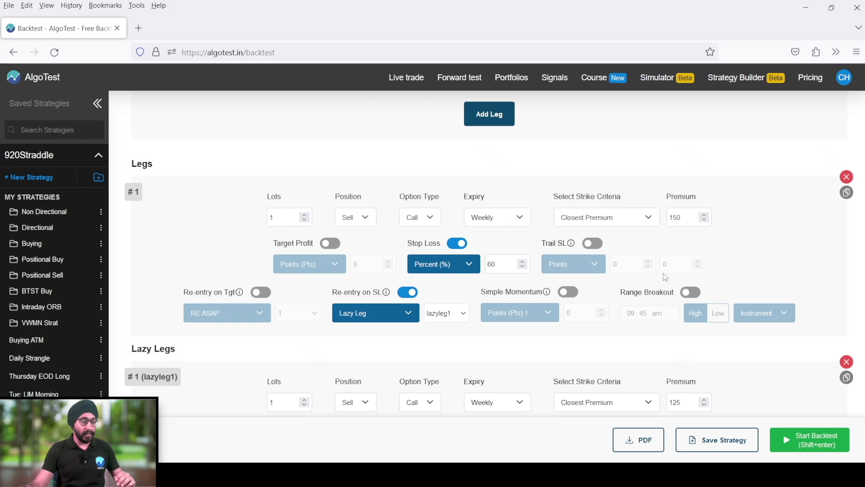
scroll(666, 277, "down", 4)
scroll(665, 276, "up", 3)
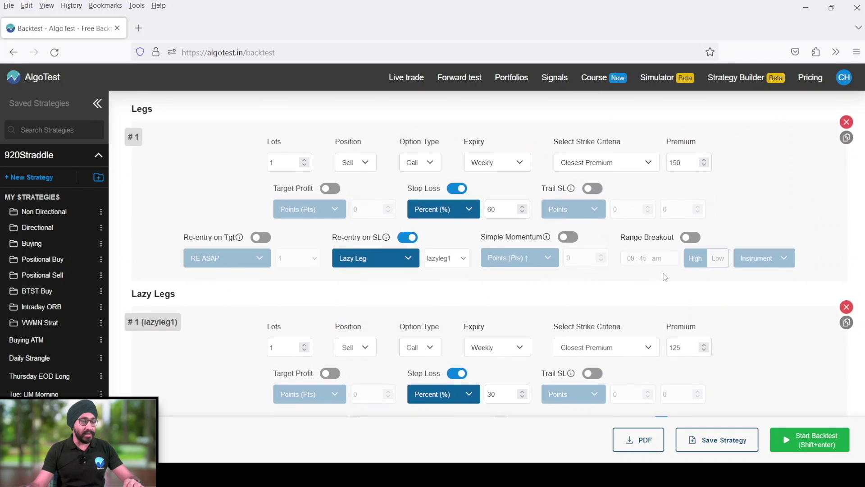
scroll(666, 276, "up", 1)
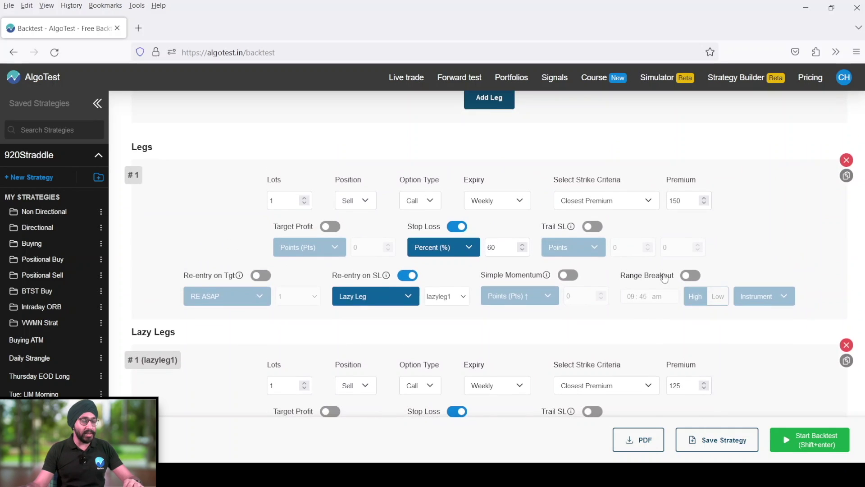
scroll(665, 278, "down", 1)
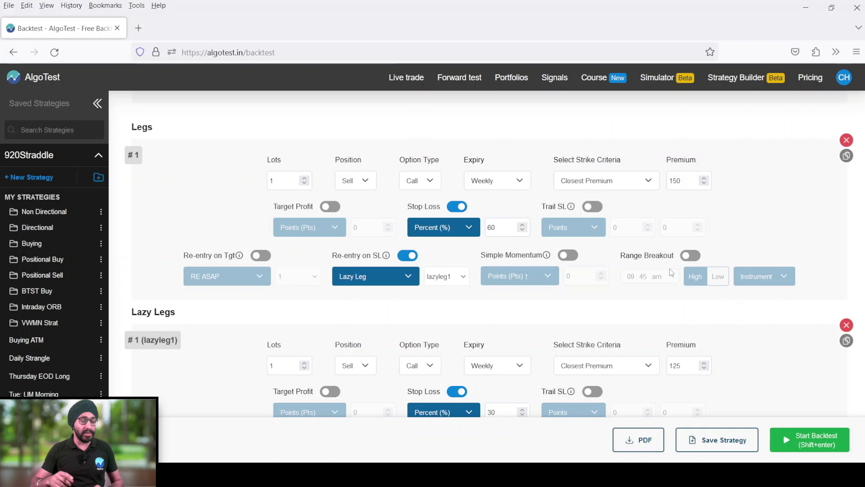
scroll(670, 268, "down", 2)
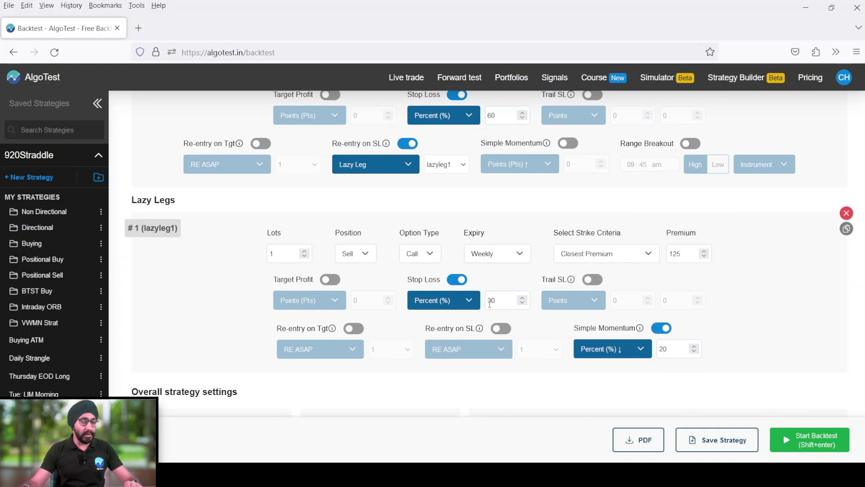
scroll(519, 293, "up", 4)
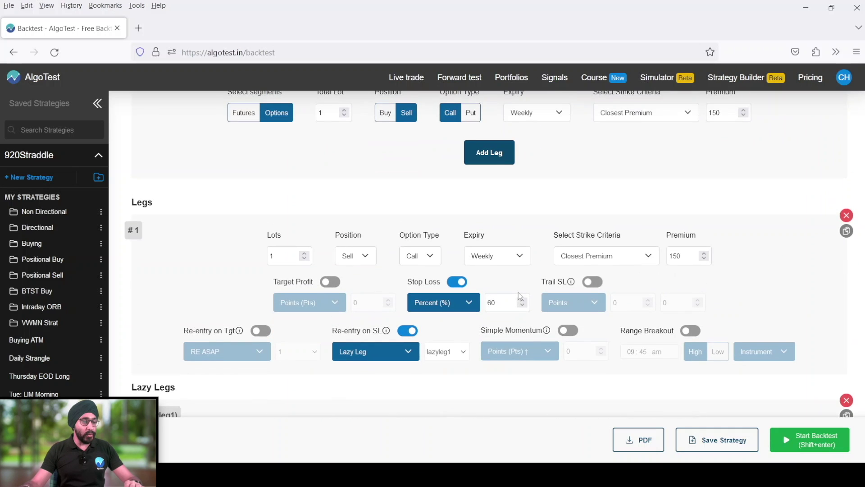
Add a sold put as leg #2 with a 60% stop loss
scroll(631, 226, "up", 2)
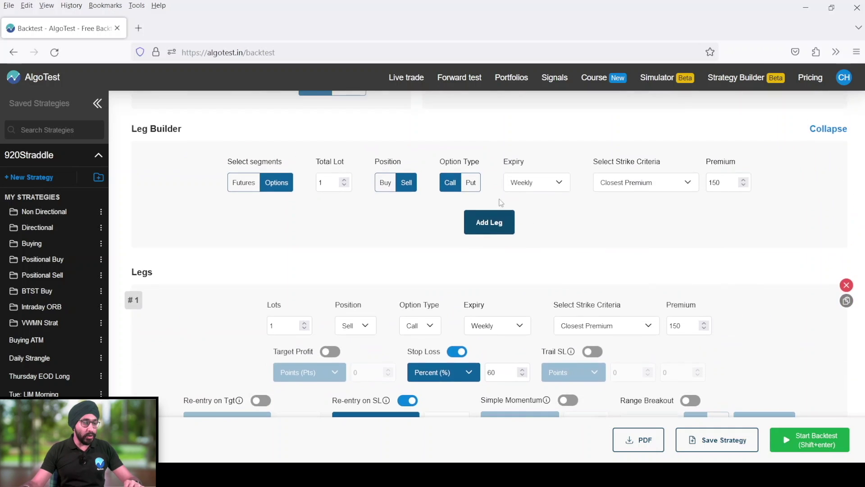
left_click(471, 182)
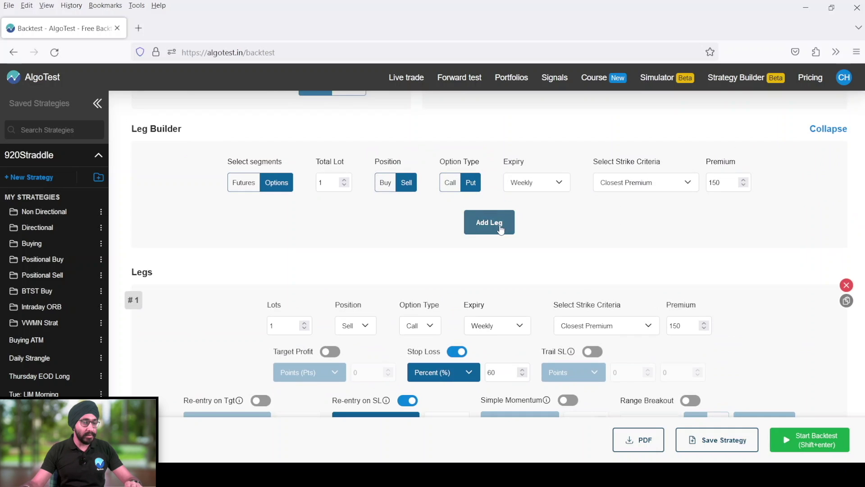
left_click(491, 222)
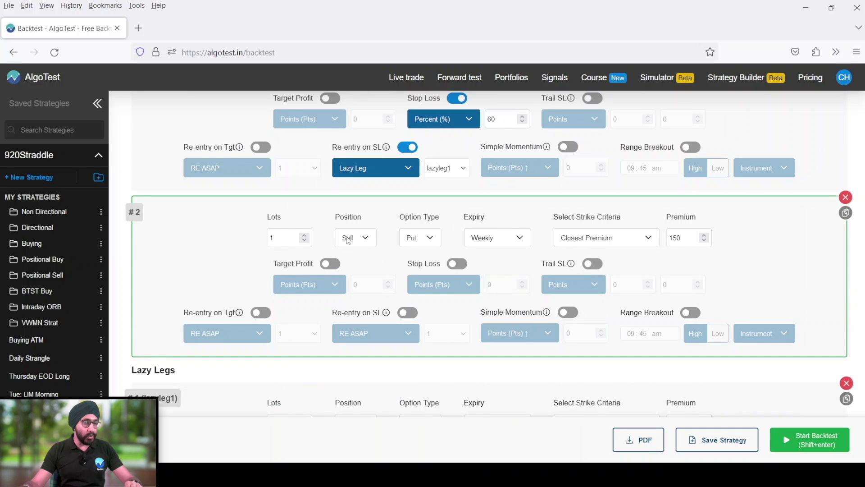
left_click(456, 265)
left_click(459, 283)
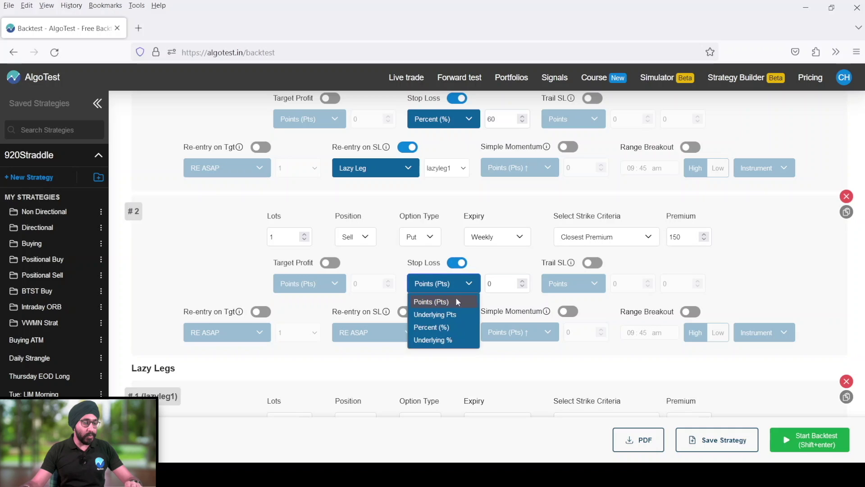
left_click(453, 328)
left_click(492, 286)
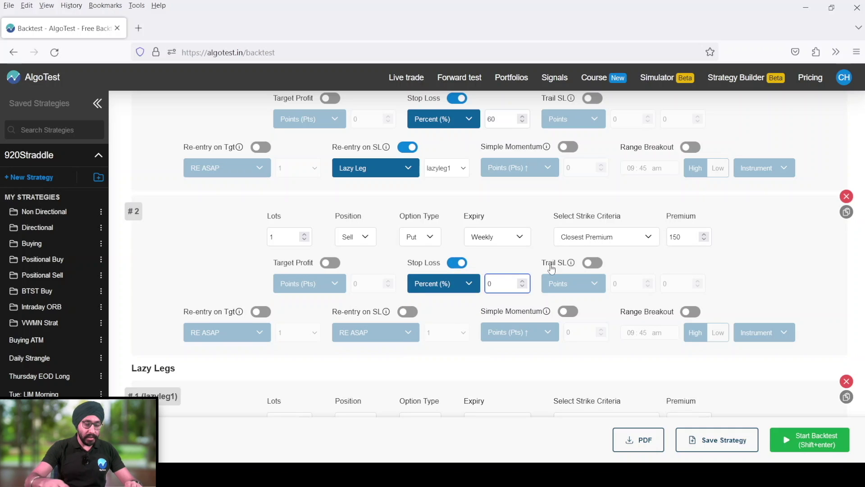
type("6")
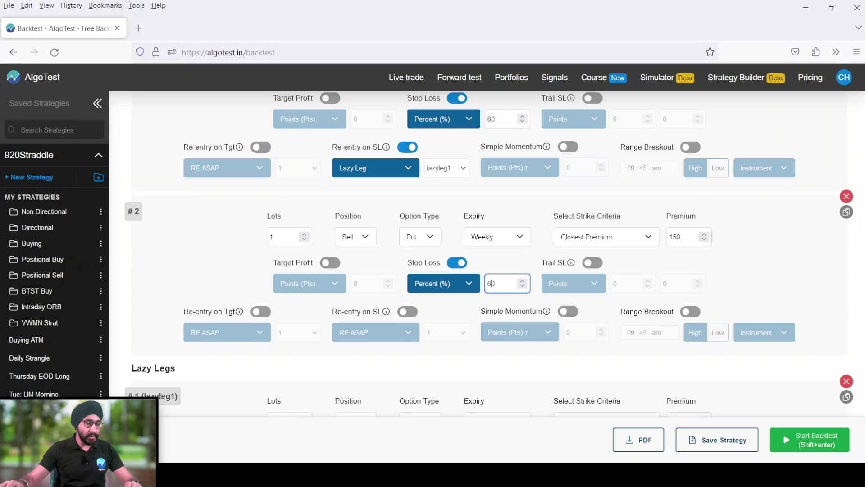
Enable re-entry on SL for leg #2 with Lazy Leg as the re-entry type
left_click(408, 311)
left_click(398, 333)
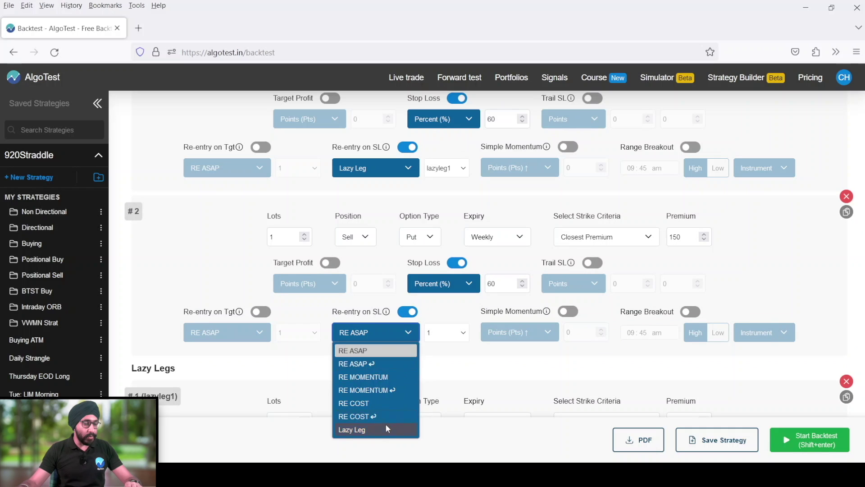
left_click(370, 430)
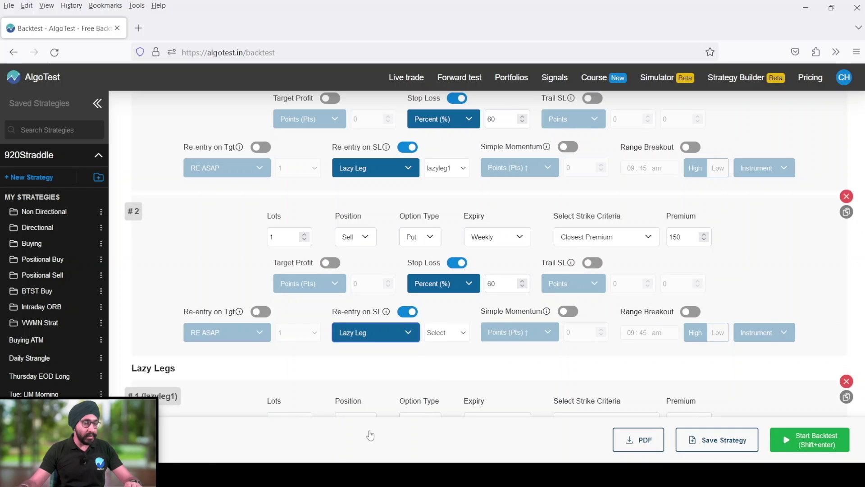
left_click(463, 336)
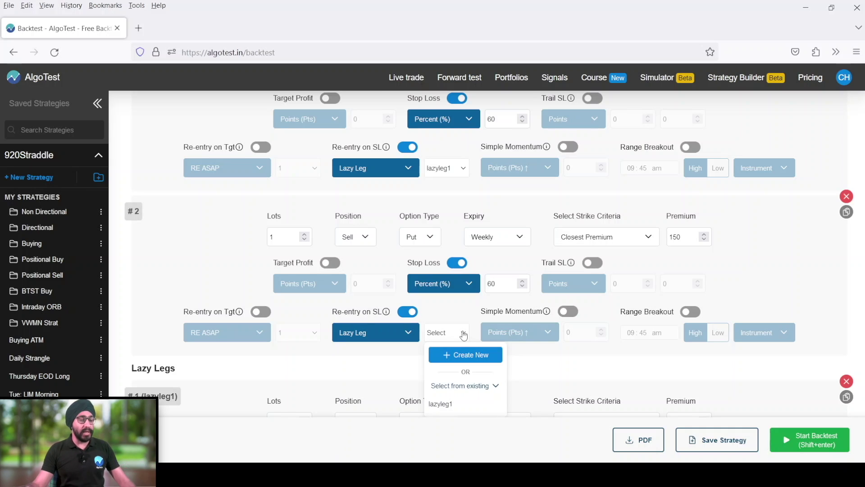
mouse_move(454, 407)
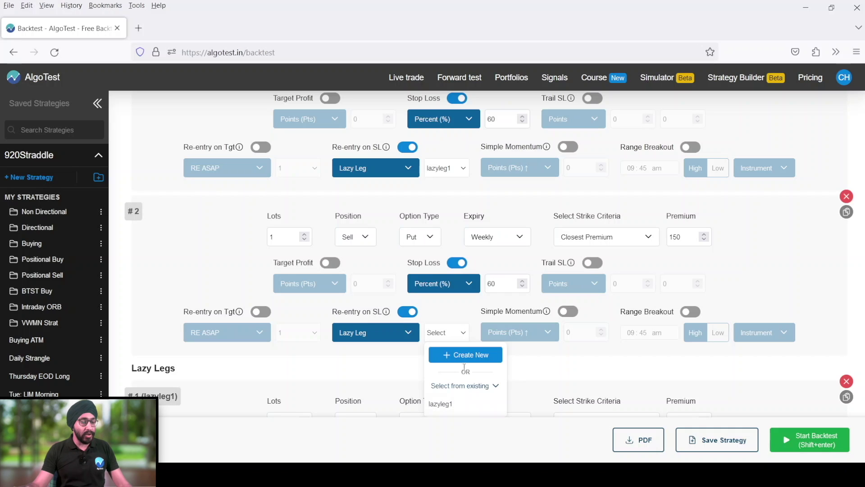
left_click(397, 361)
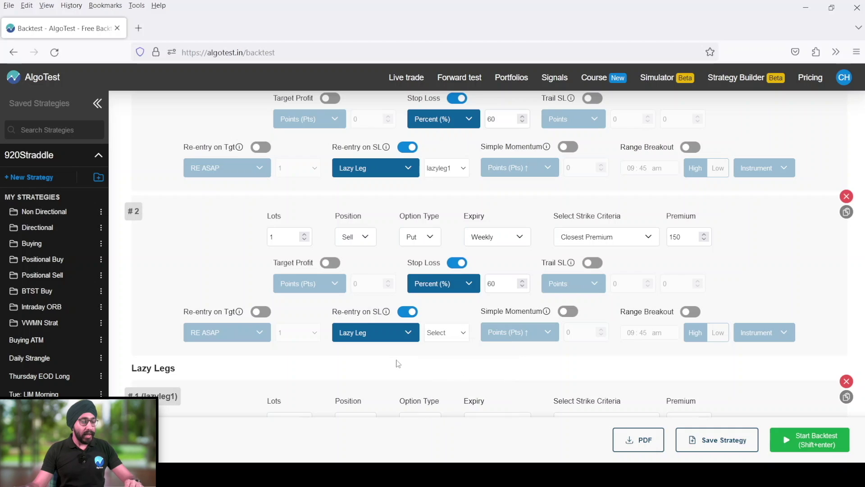
scroll(402, 364, "down", 2)
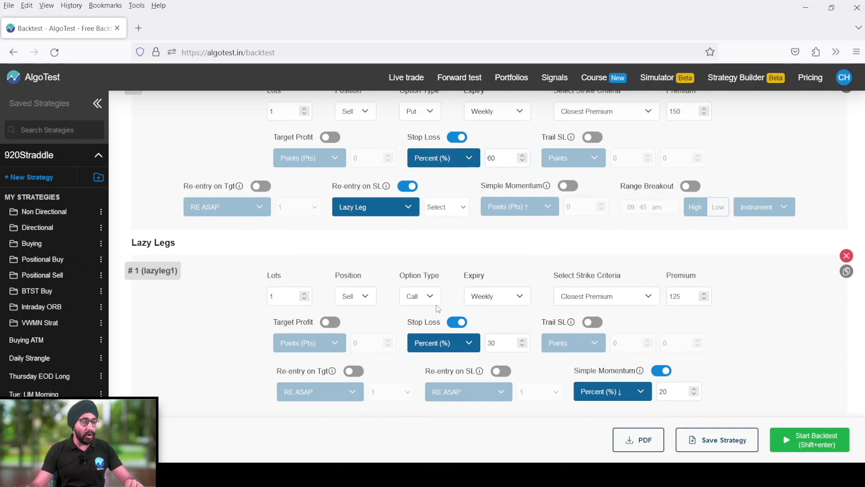
Reopen leg #2's lazy leg choices and start a new lazy leg, lazyleg2
scroll(464, 291, "up", 2)
left_click(461, 339)
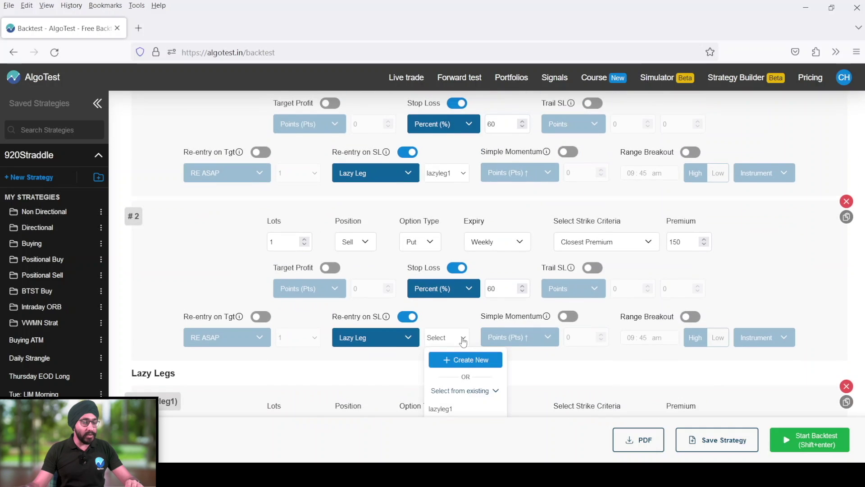
left_click(469, 363)
Make lazyleg2 a put with strike by Closest Premium 125
left_click(363, 230)
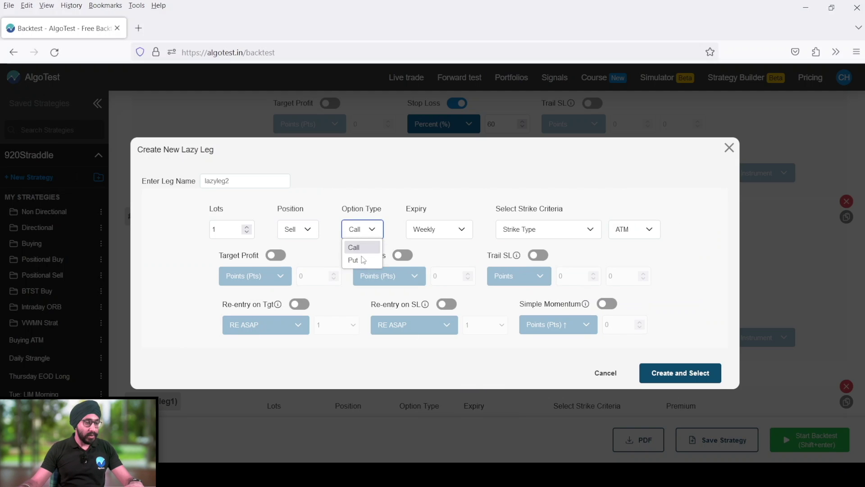
left_click(354, 260)
left_click(543, 233)
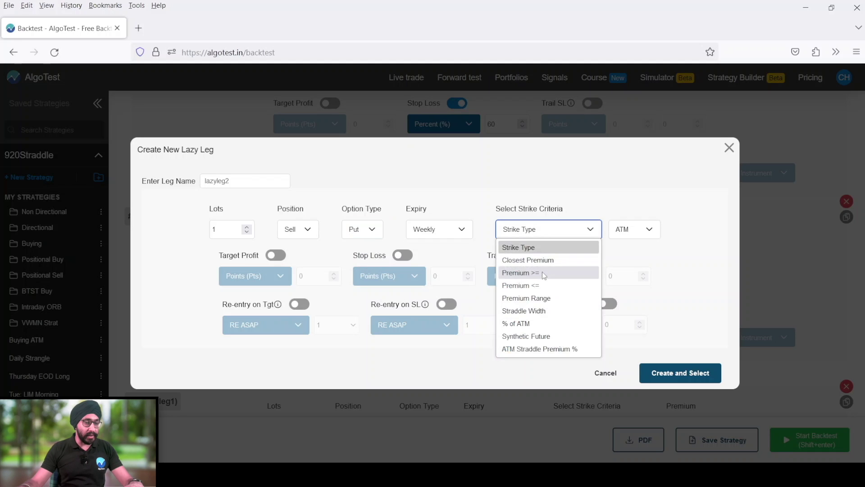
left_click(543, 260)
double_click(618, 229)
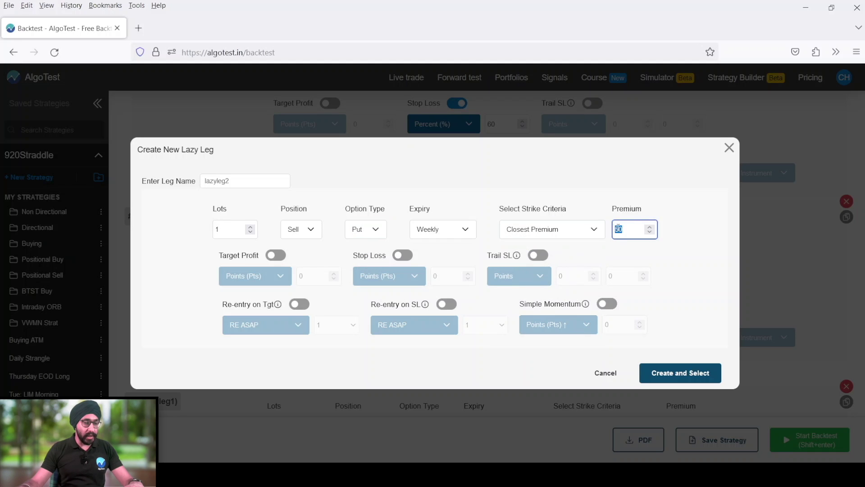
type("125")
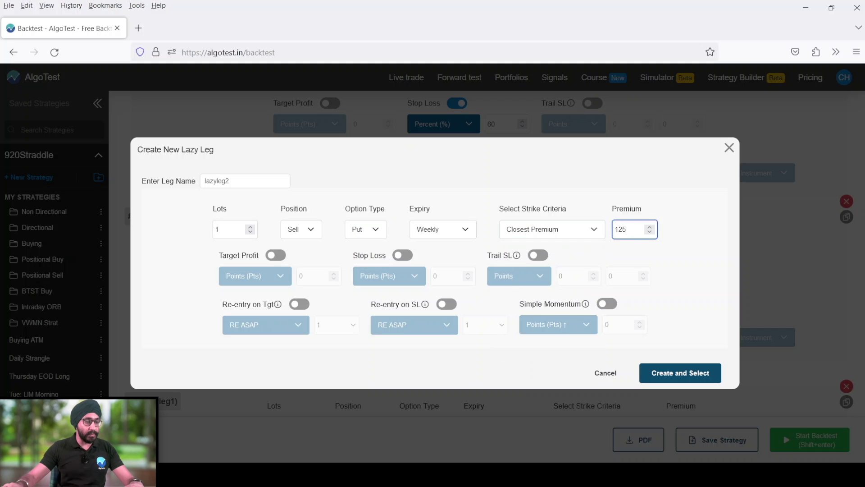
Give lazyleg2 a 30% stop loss
left_click(407, 256)
left_click(409, 277)
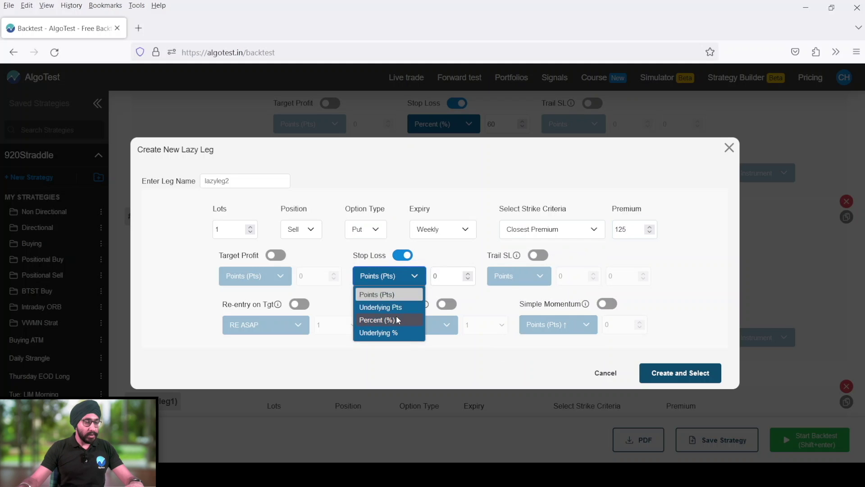
left_click(377, 319)
left_click(433, 276)
type("3")
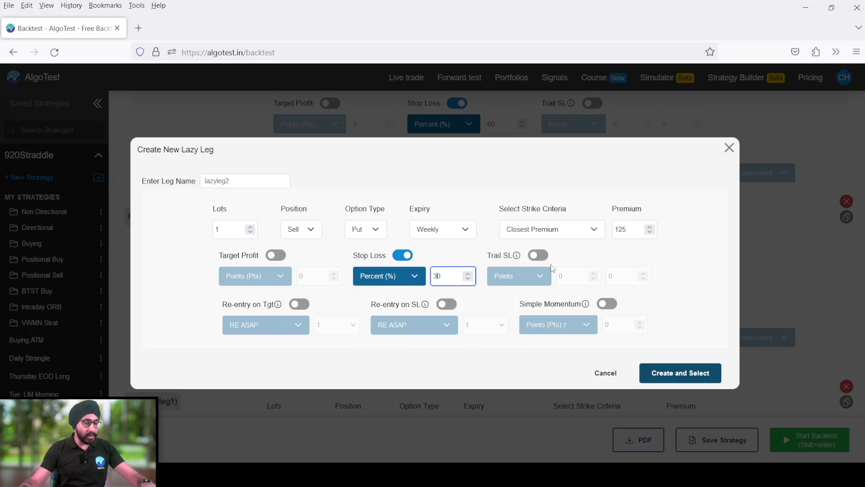
Enable 20% downward percent simple momentum on lazyleg2 and create it for leg #2
left_click(607, 304)
left_click(582, 327)
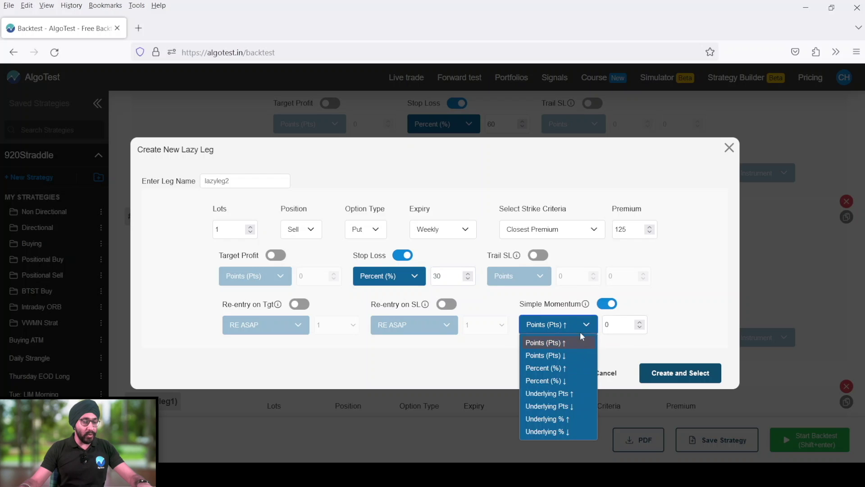
left_click(572, 381)
left_click(607, 325)
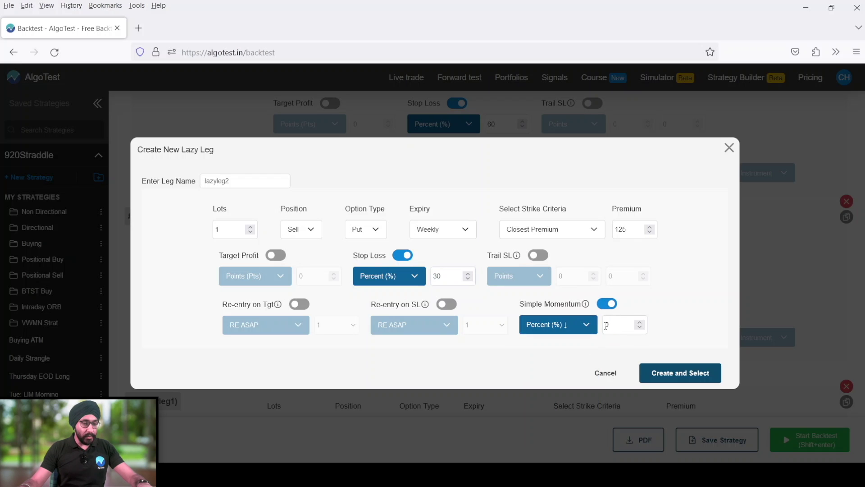
type("30")
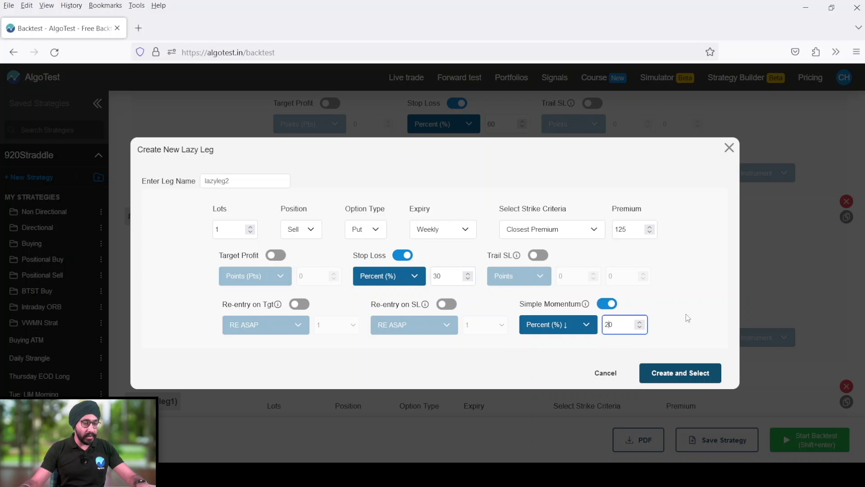
left_click(692, 373)
scroll(592, 311, "down", 5)
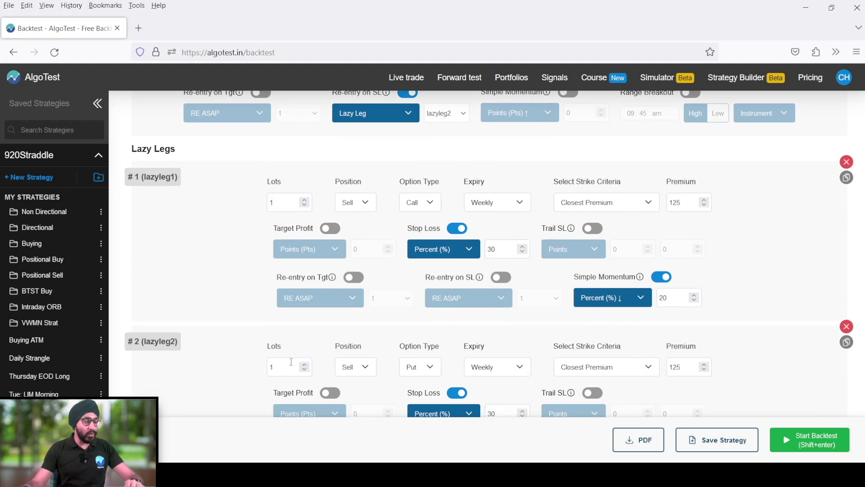
scroll(291, 362, "up", 3)
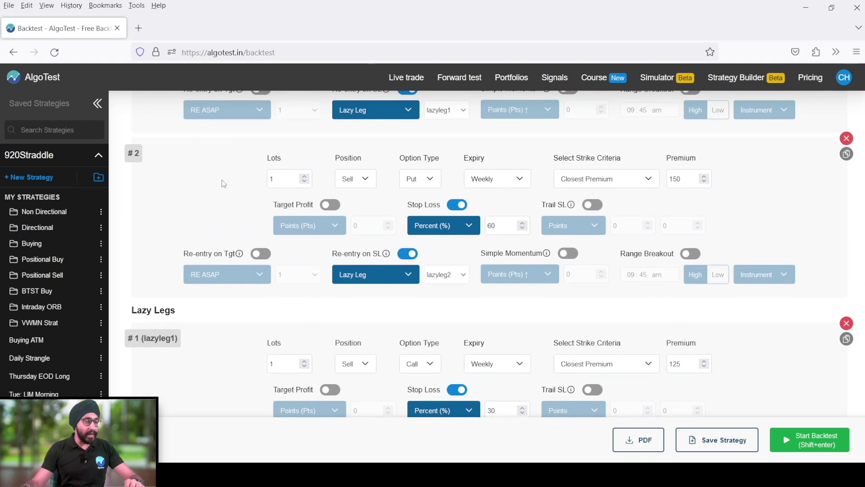
scroll(222, 180, "down", 2)
scroll(231, 245, "up", 6)
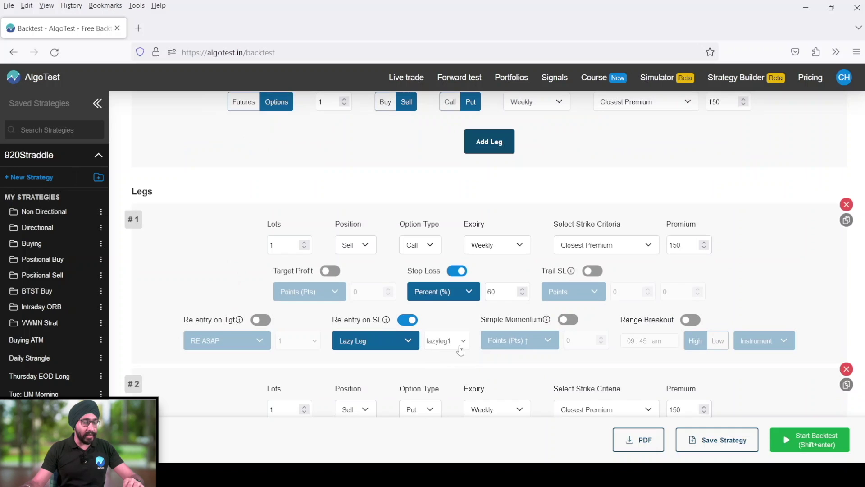
scroll(451, 352, "down", 9)
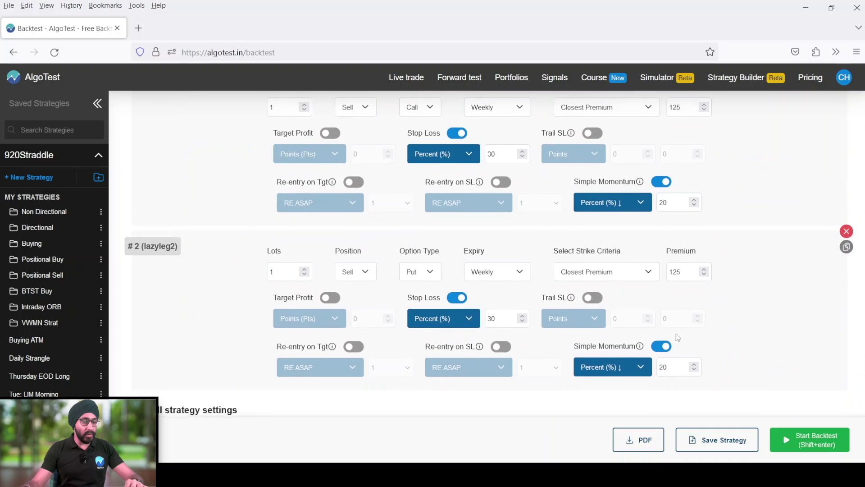
scroll(680, 338, "down", 4)
scroll(694, 343, "down", 1)
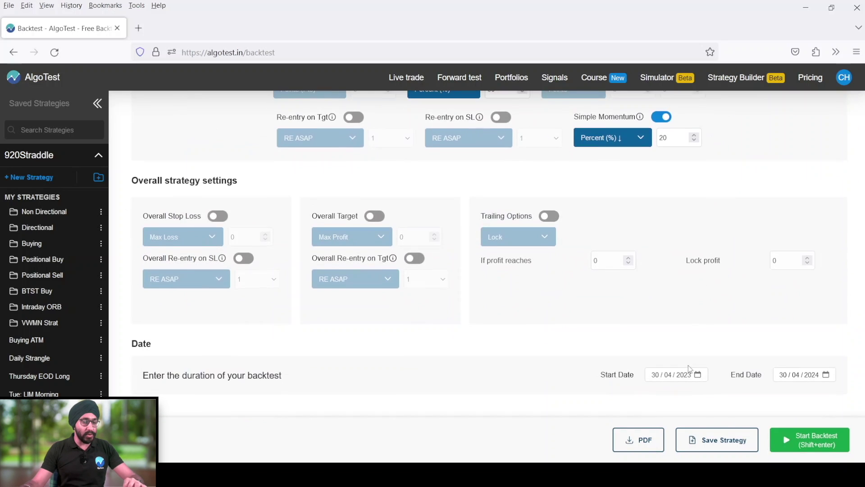
Set the backtest start date to 01/01/2022 and start the backtest
left_click(652, 375)
type("01 / 01 / ")
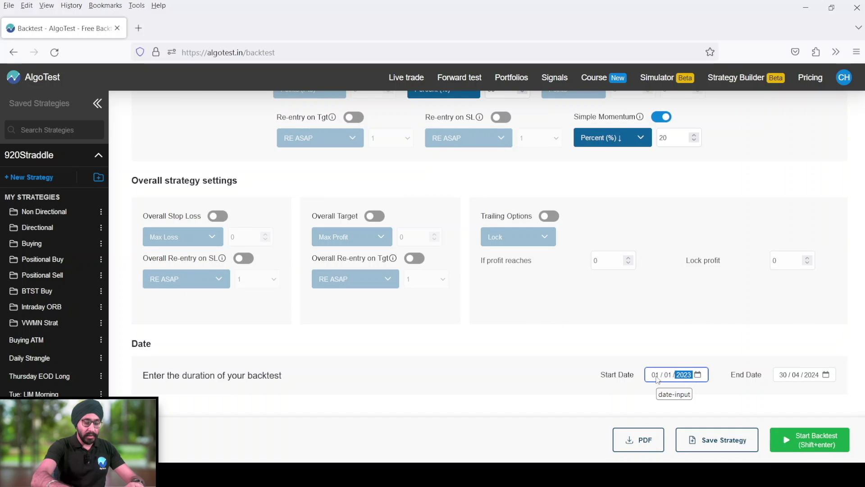
type("2022")
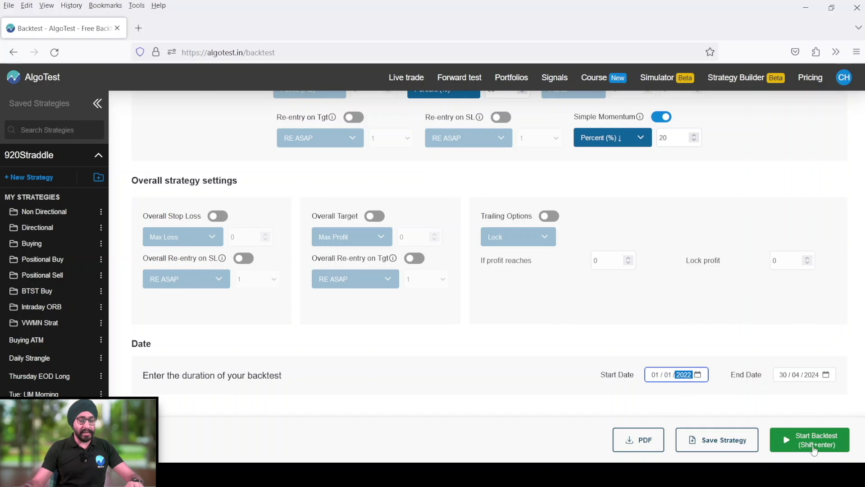
left_click(814, 449)
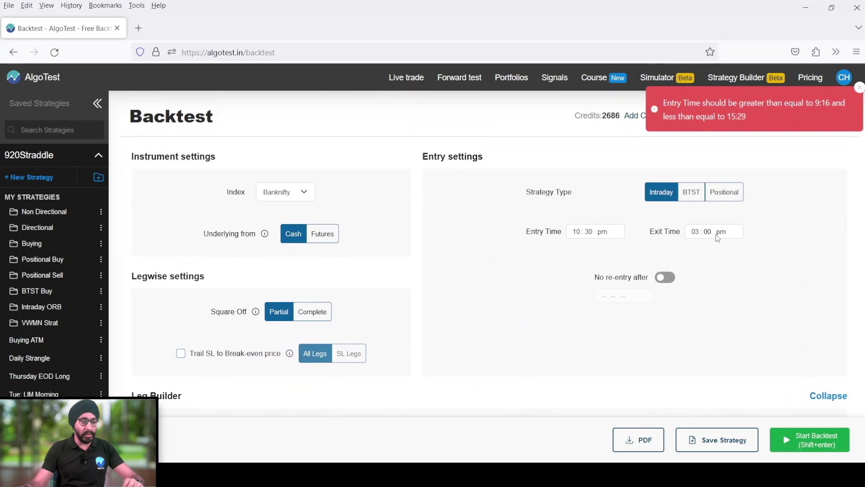
Correct the entry time to 10:30 am and rerun the backtest
left_click(608, 238)
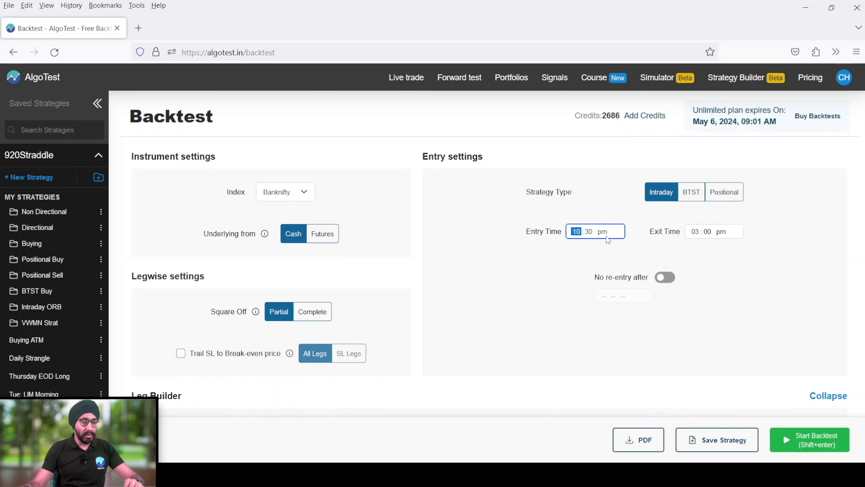
left_click(604, 233)
type("a")
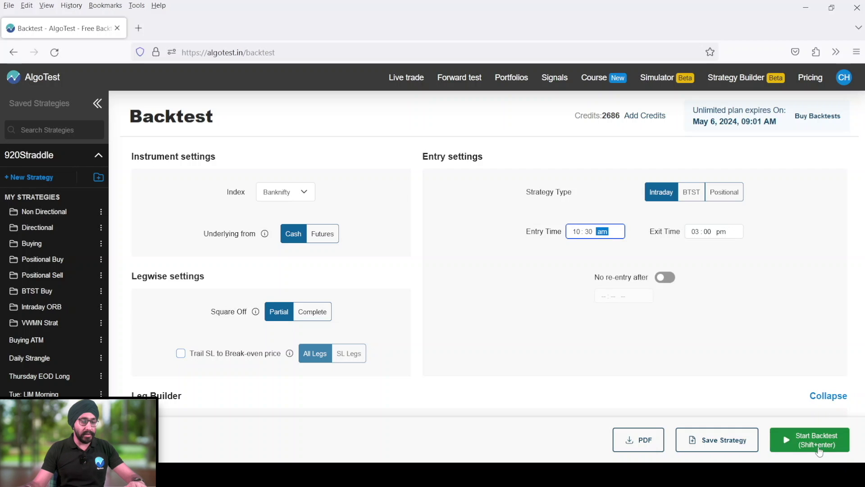
left_click(819, 451)
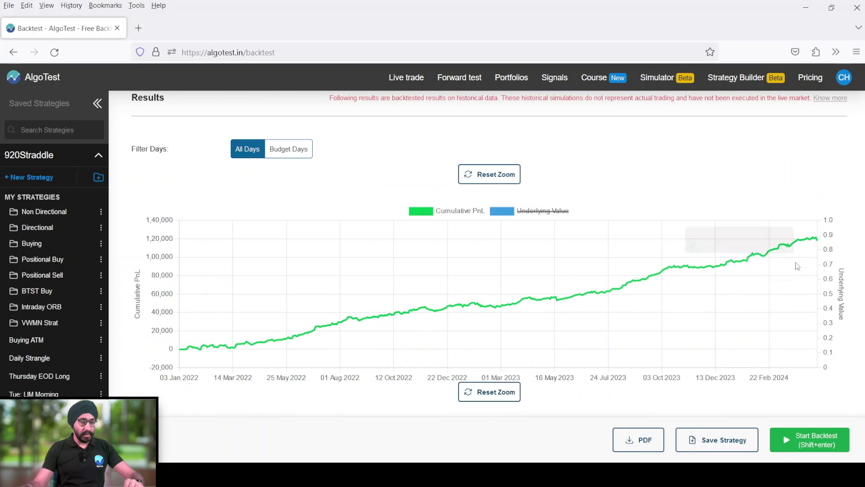
Scroll through the PnL chart, drawdown chart, monthly table and Curve Fitting Analysis
scroll(781, 184, "down", 3)
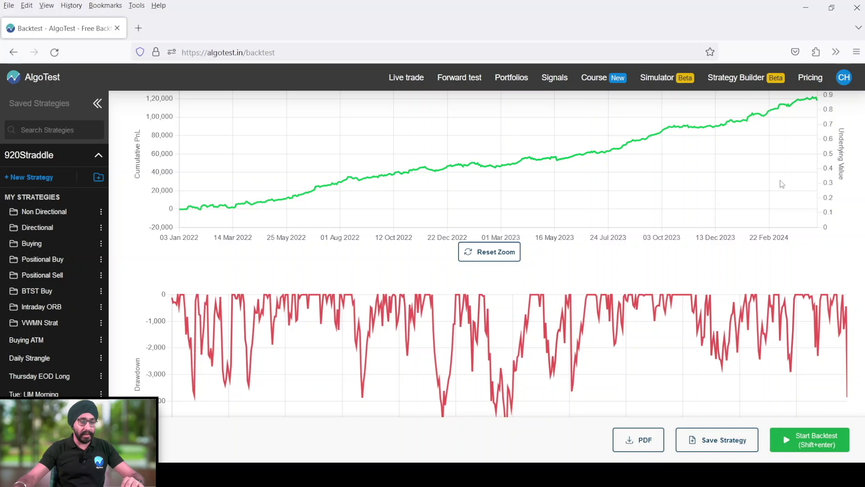
scroll(781, 182, "down", 6)
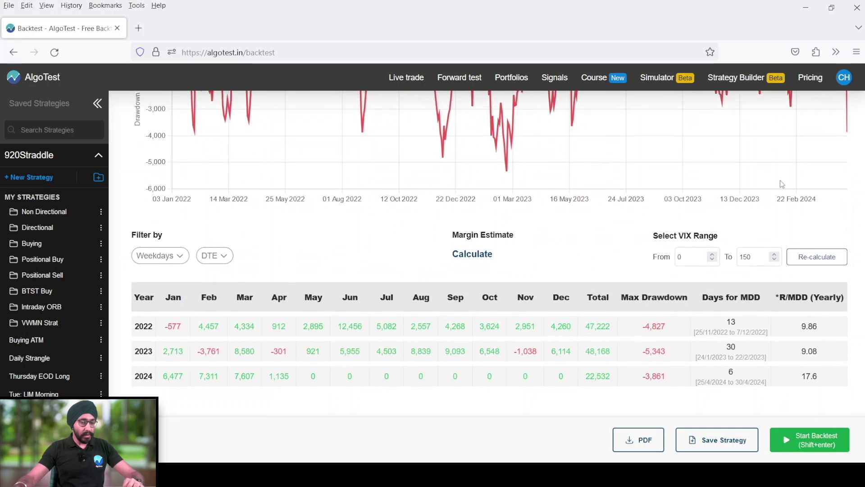
scroll(782, 183, "down", 5)
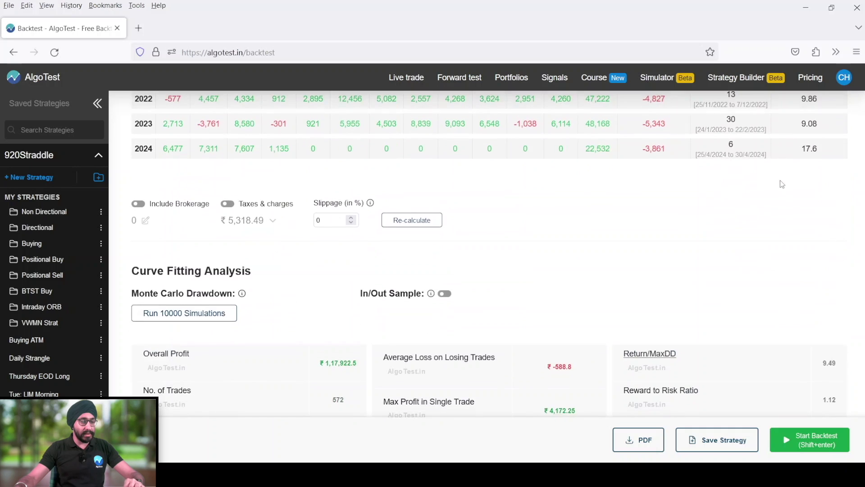
scroll(782, 183, "down", 2)
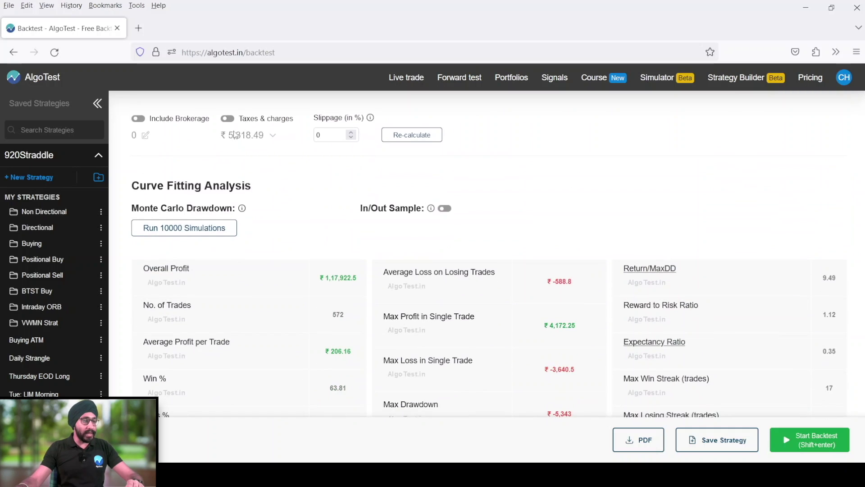
scroll(386, 197, "down", 2)
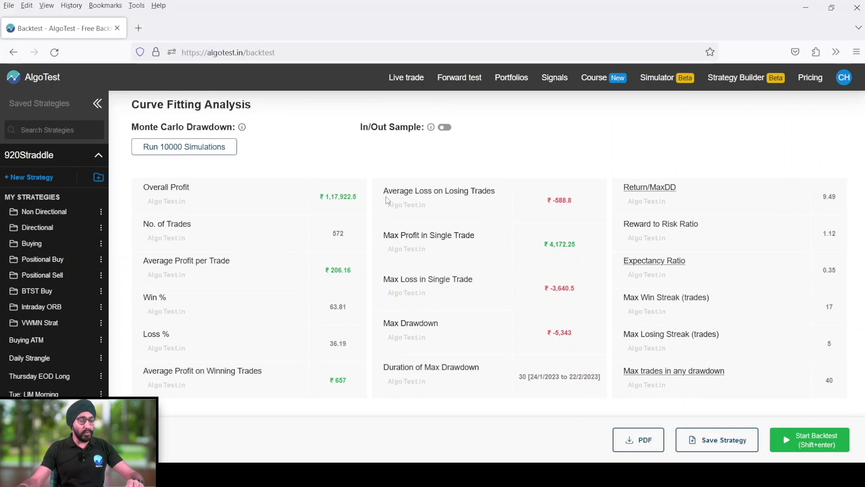
scroll(387, 200, "up", 20)
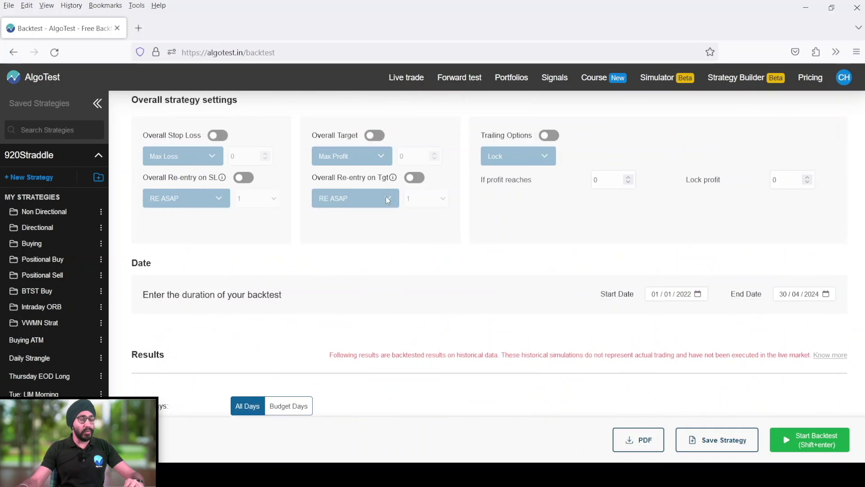
scroll(387, 201, "up", 10)
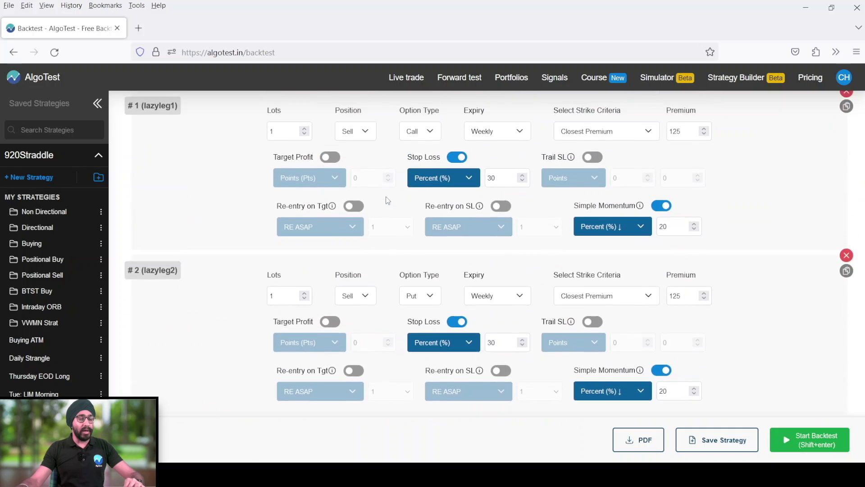
scroll(386, 200, "down", 3)
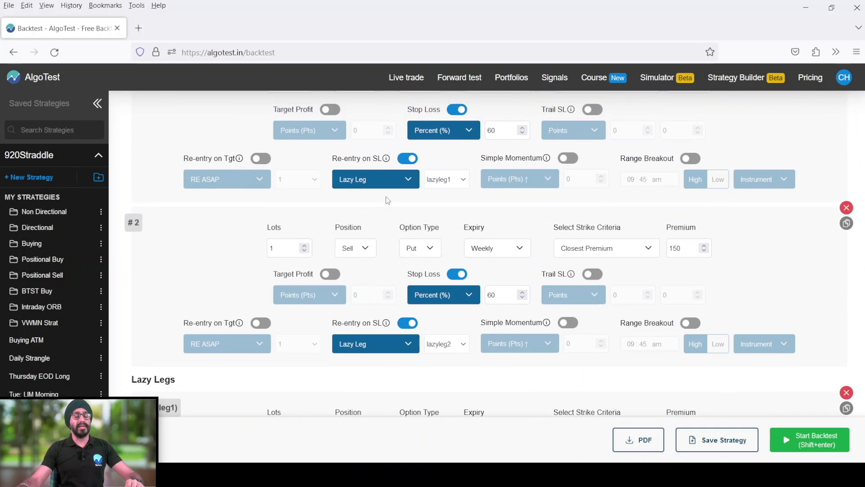
scroll(387, 200, "down", 2)
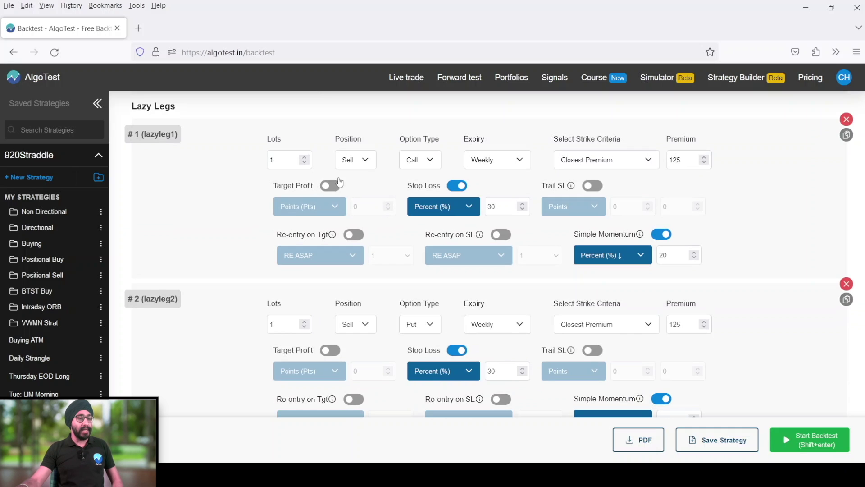
left_click(366, 161)
left_click(365, 160)
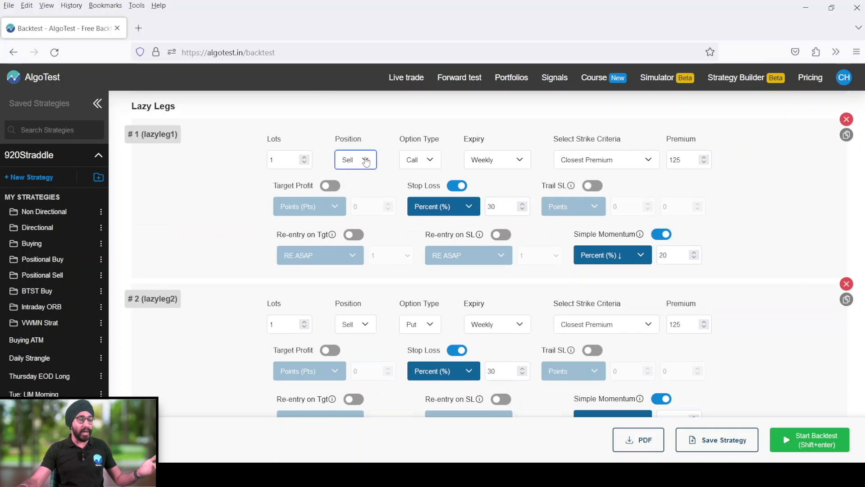